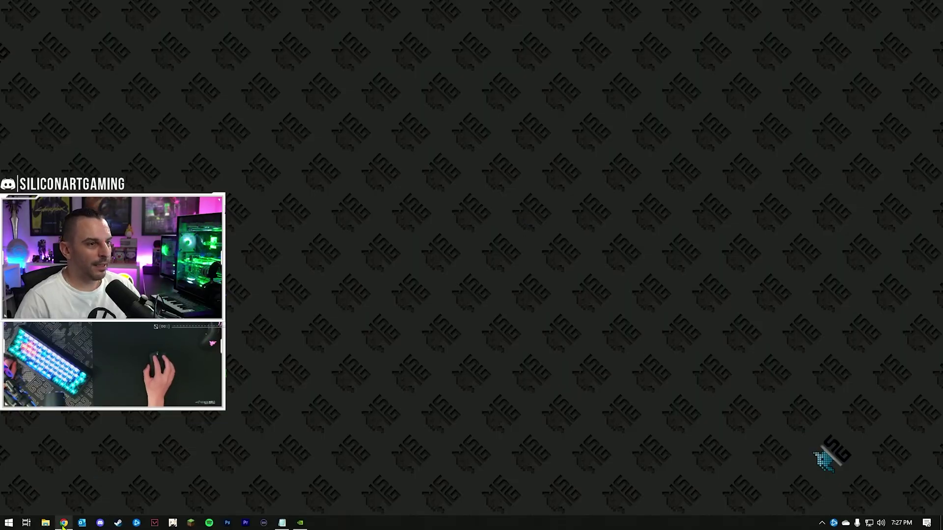
Search for GeForce Experience and download its installer from NVIDIA's official page
left_click(63, 523)
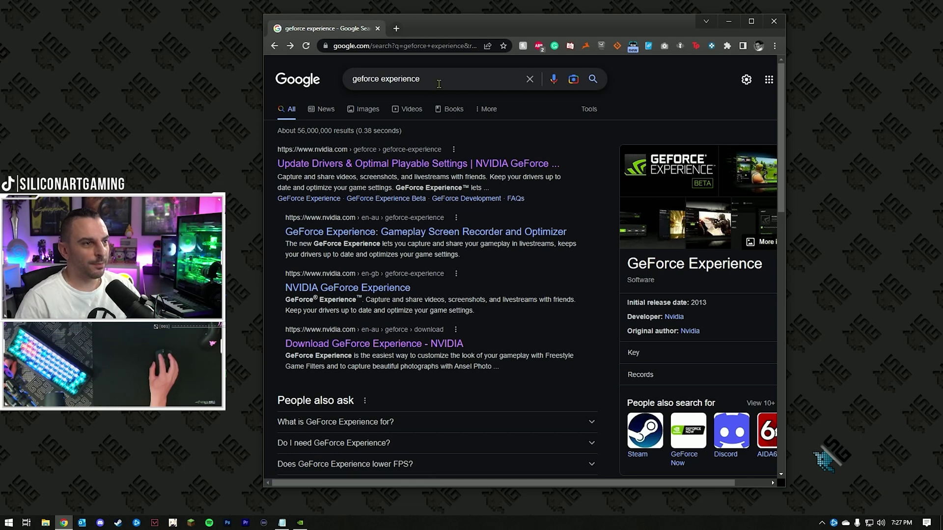
left_click(432, 164)
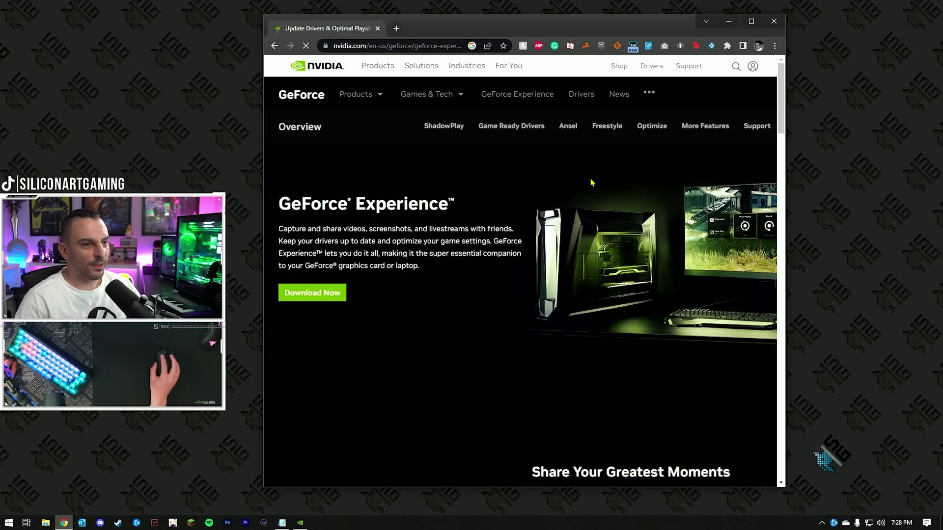
left_click(312, 293)
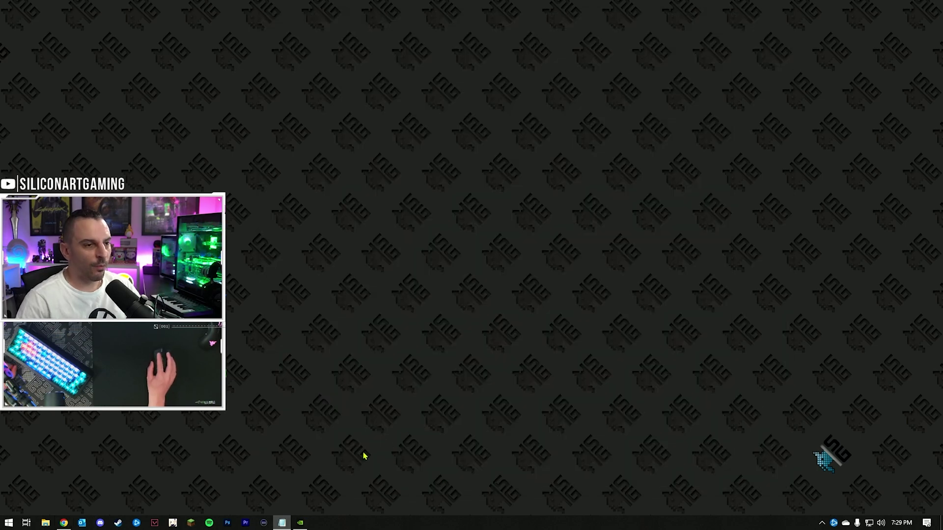
Check GeForce Experience for driver updates, confirm Game Ready Driver 528.02, then close it
left_click(300, 522)
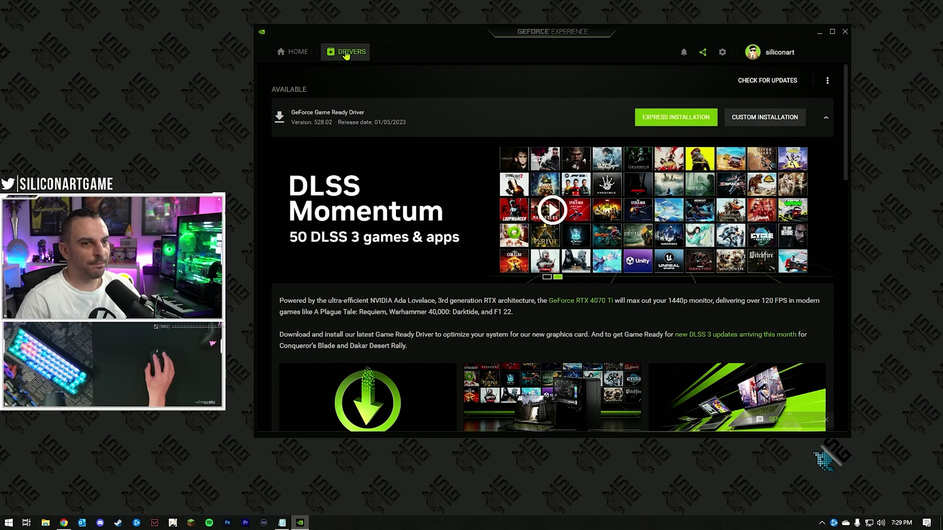
left_click(771, 83)
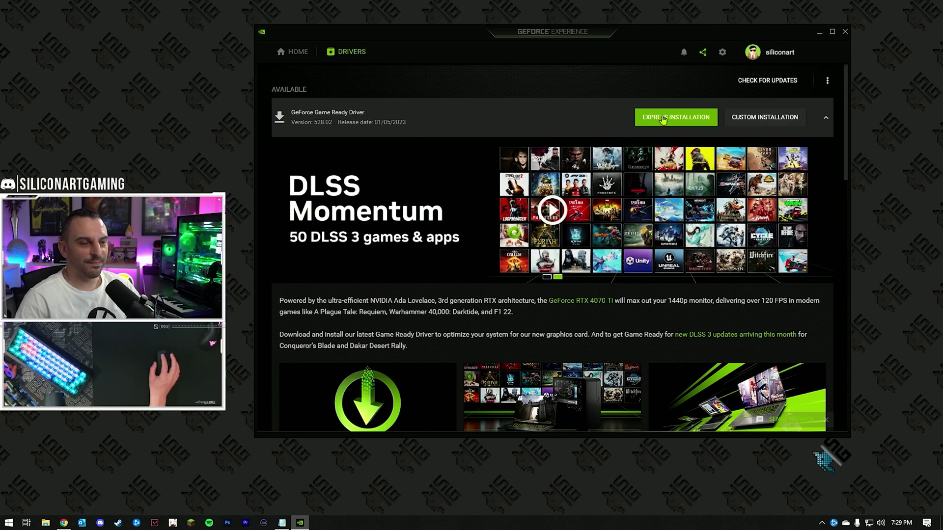
left_click(846, 31)
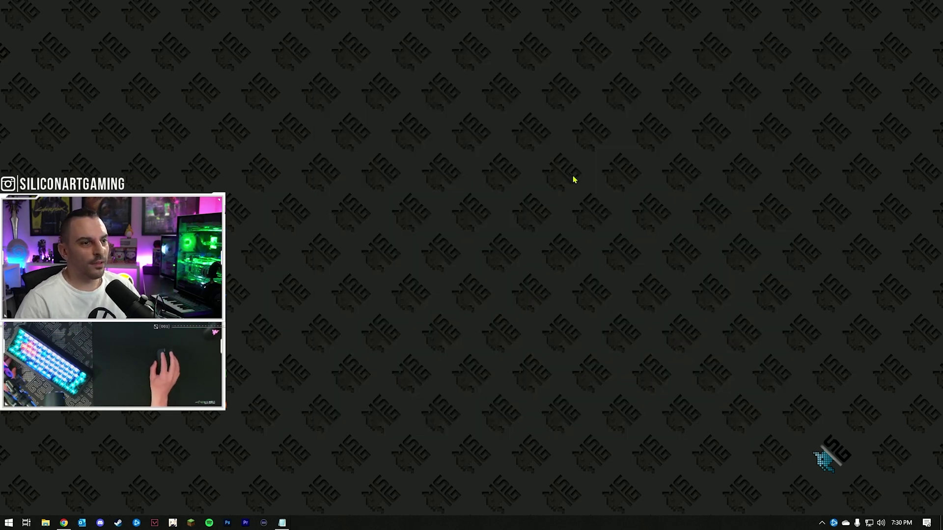
Launch NVIDIA Control Panel from the desktop context menu to reach Manage 3D Settings
right_click(618, 185)
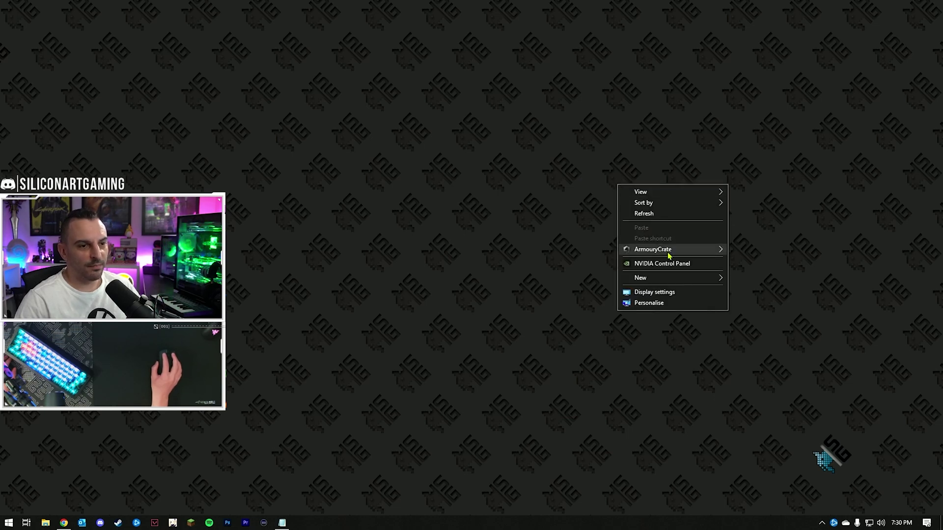
left_click(668, 265)
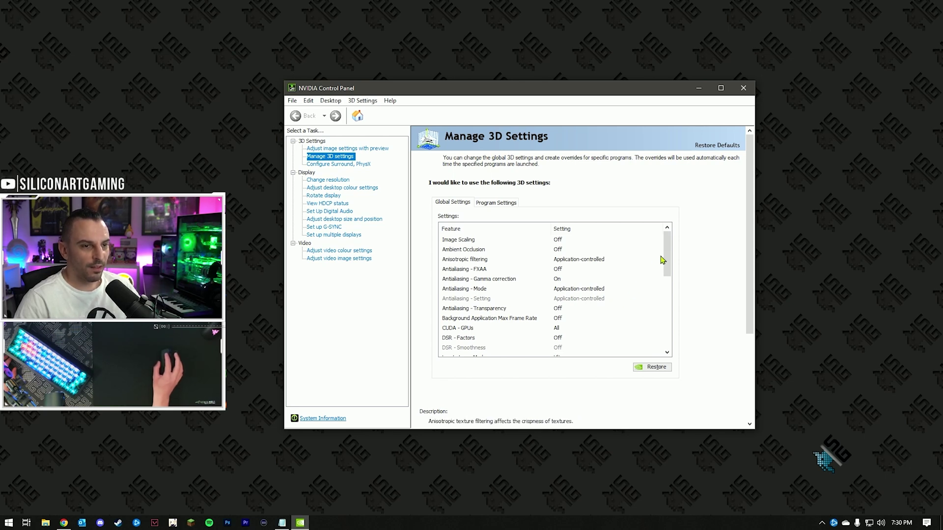
left_click_drag(667, 257, 670, 274)
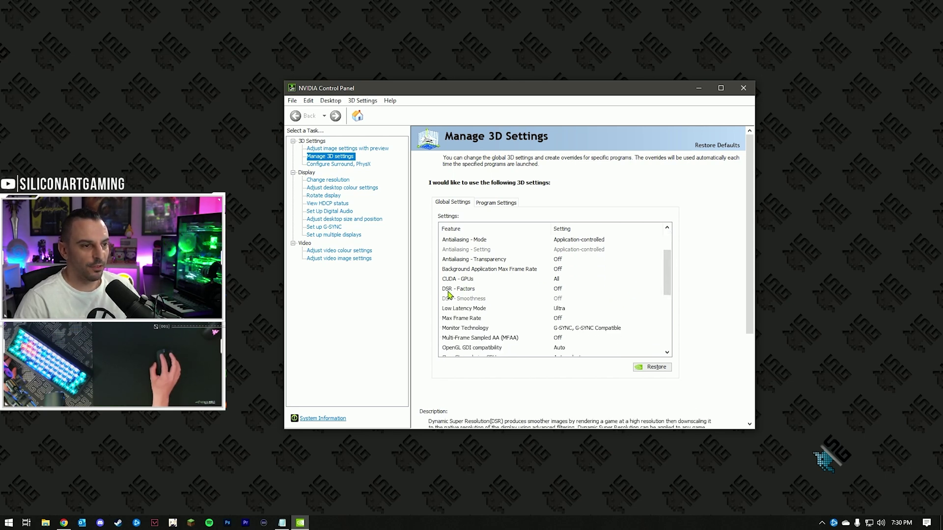
left_click(540, 290)
left_click(558, 290)
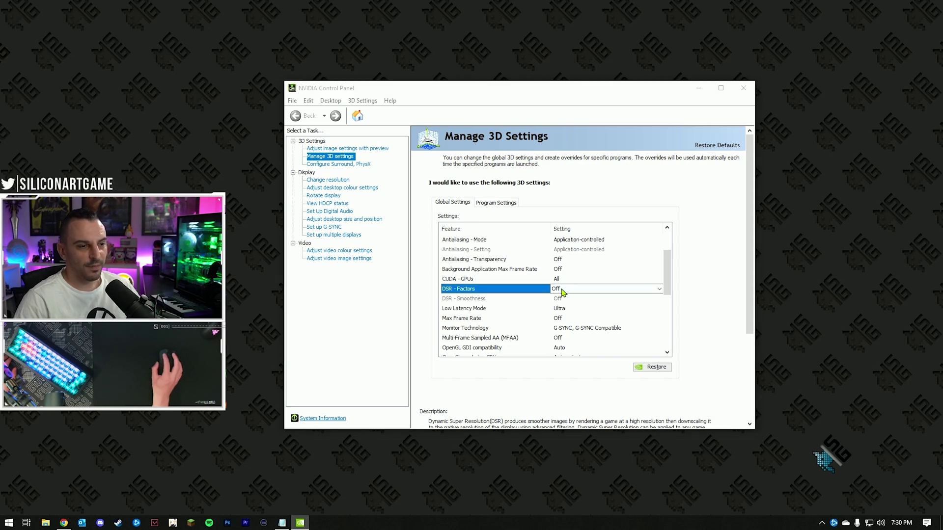
mouse_move(699, 320)
left_mouse_down()
mouse_move(701, 336)
mouse_move(700, 314)
left_mouse_up()
scroll(617, 270, "down", 1)
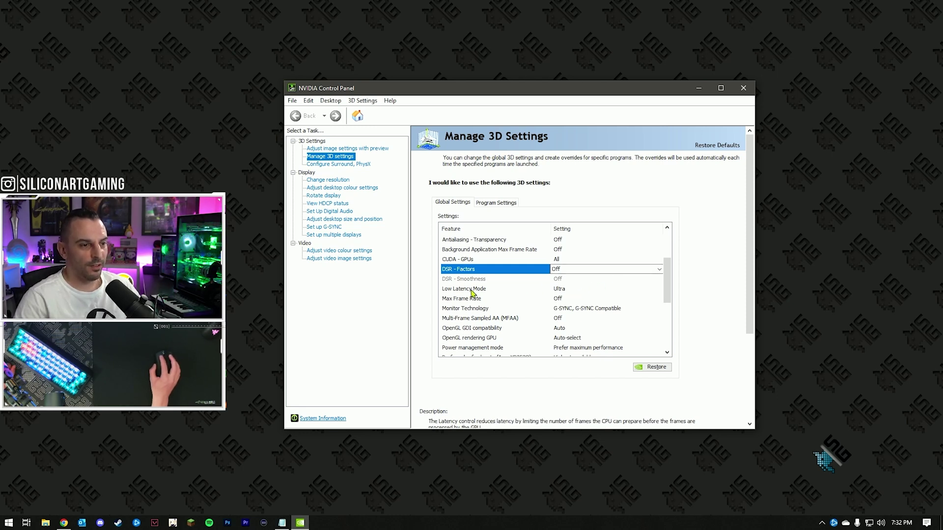
left_click(564, 294)
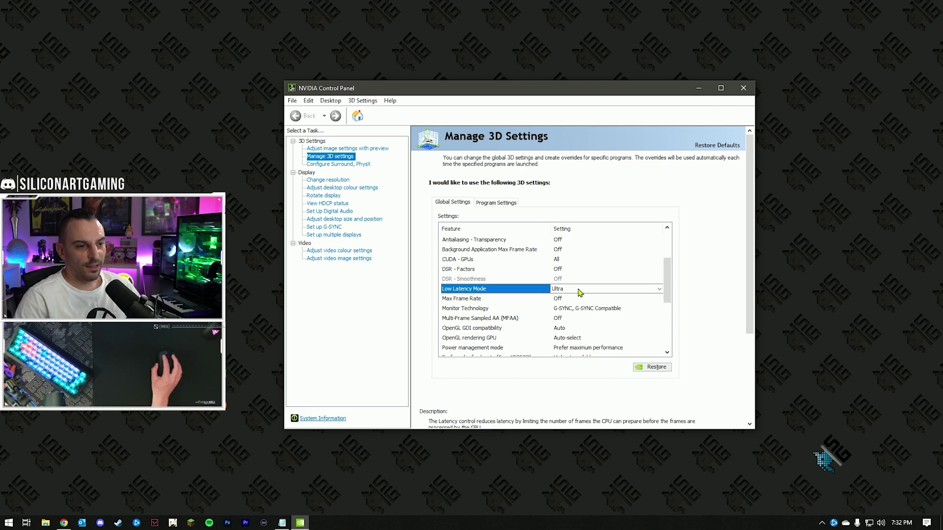
left_click(578, 289)
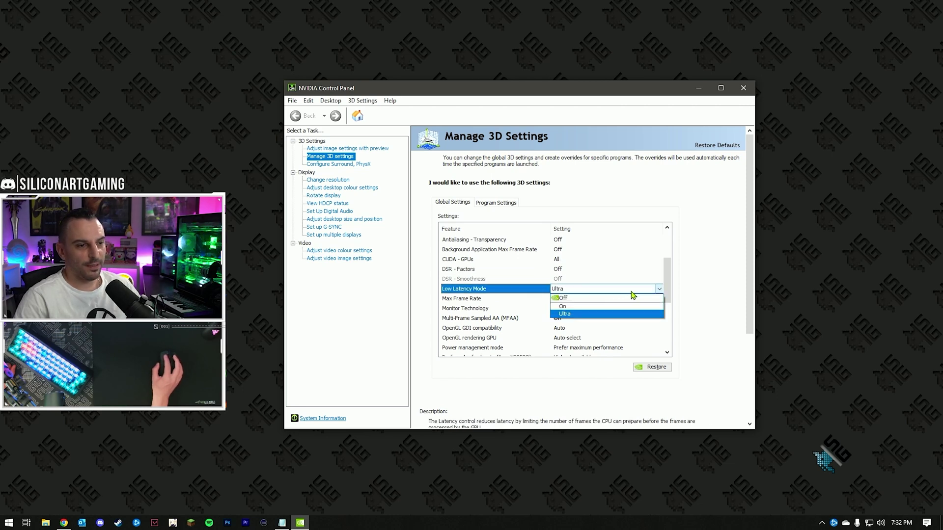
left_click(597, 314)
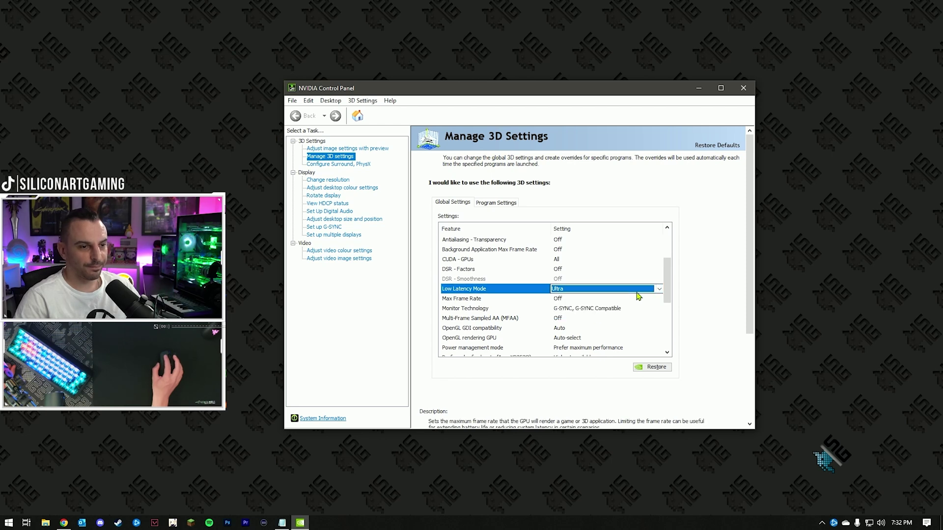
scroll(668, 268, "up", 1)
scroll(668, 268, "down", 3)
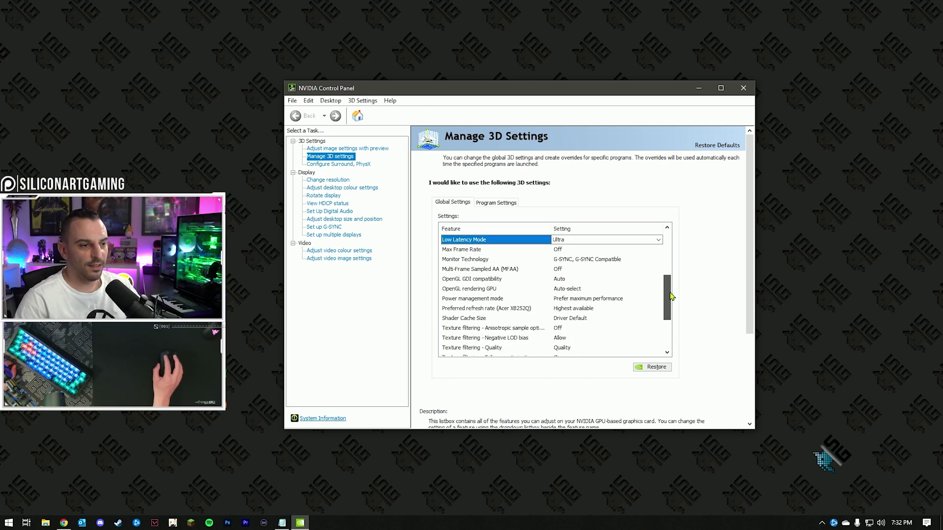
left_click(497, 300)
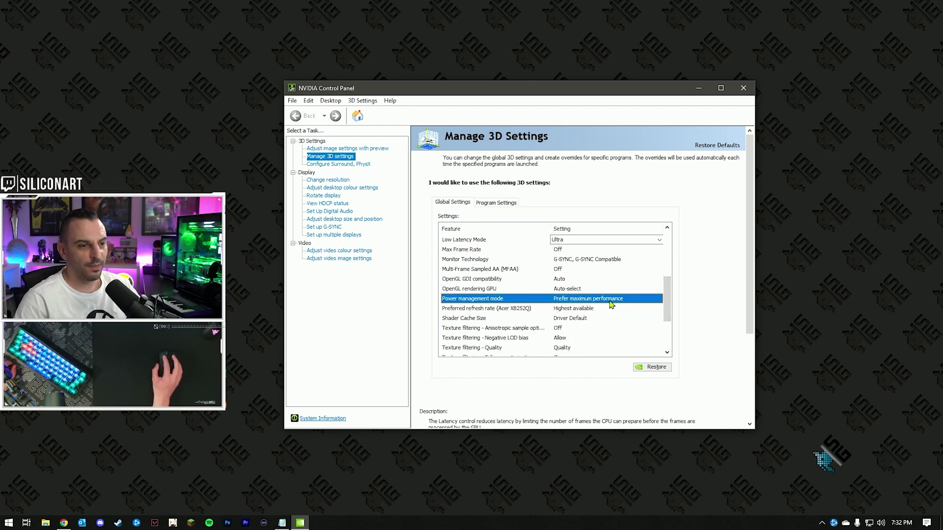
left_click(636, 301)
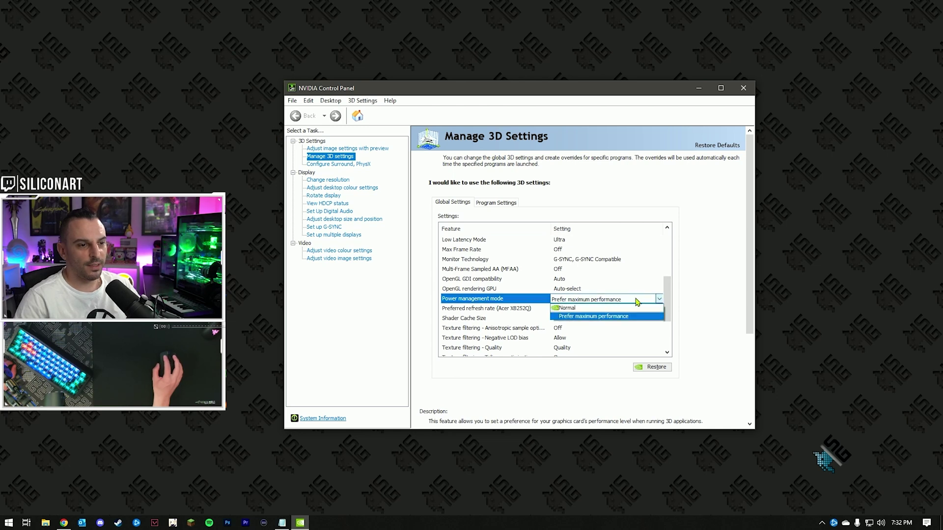
left_click(651, 318)
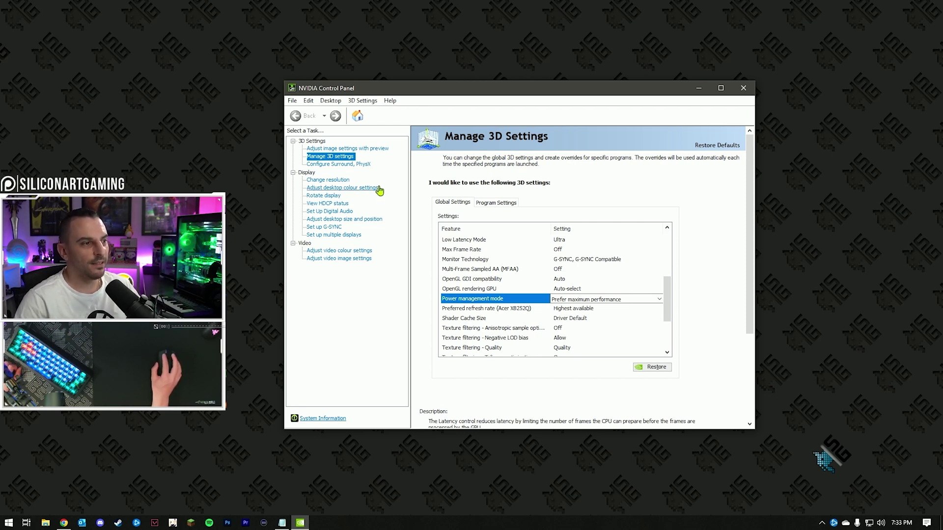
left_click(323, 181)
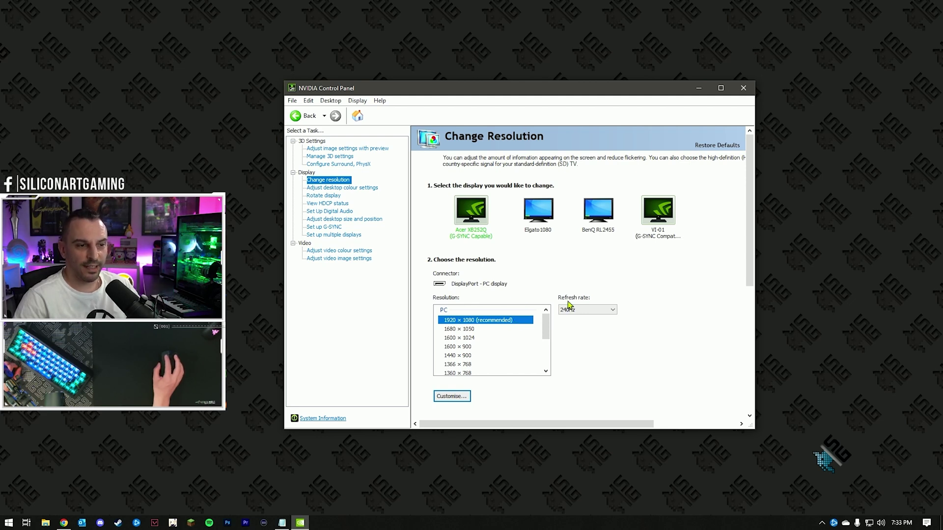
Apply and keep 1920 × 1080 at 240Hz on the Acer display, then go to Set up G-SYNC
left_click(613, 310)
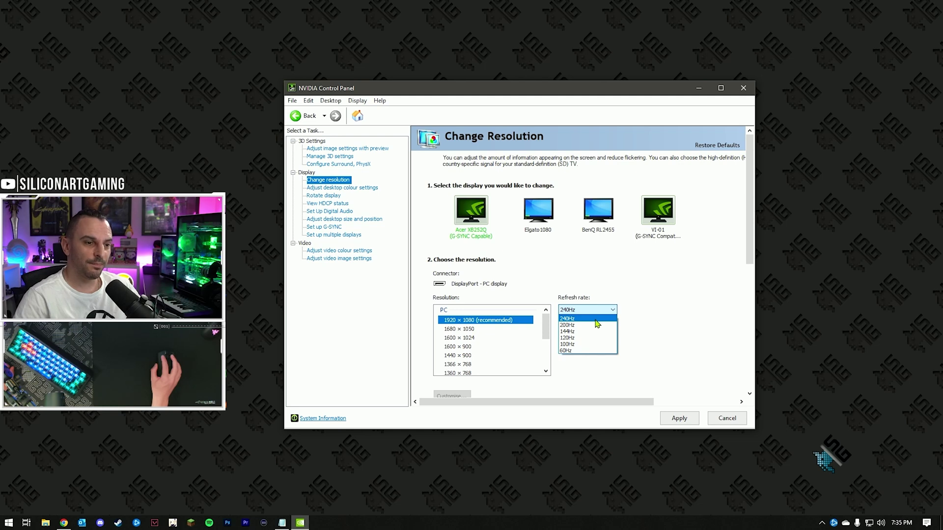
left_click(595, 319)
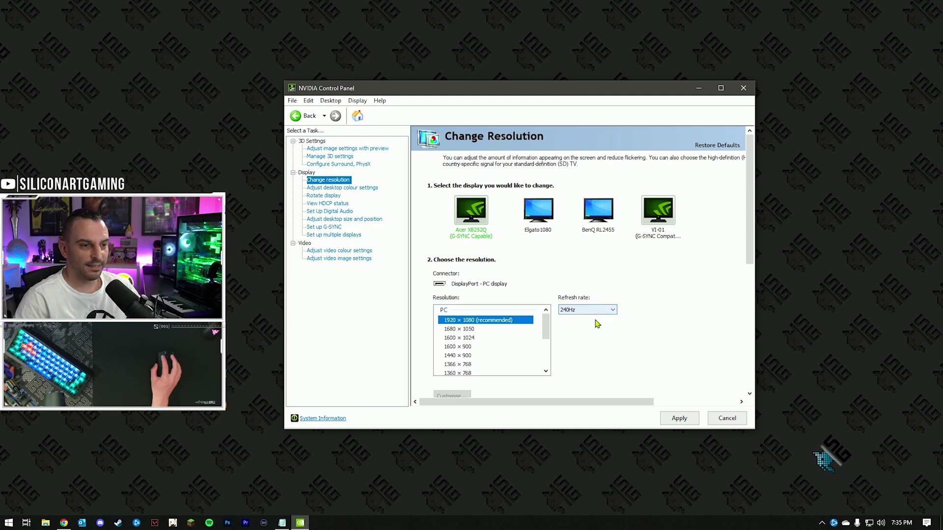
left_click(677, 419)
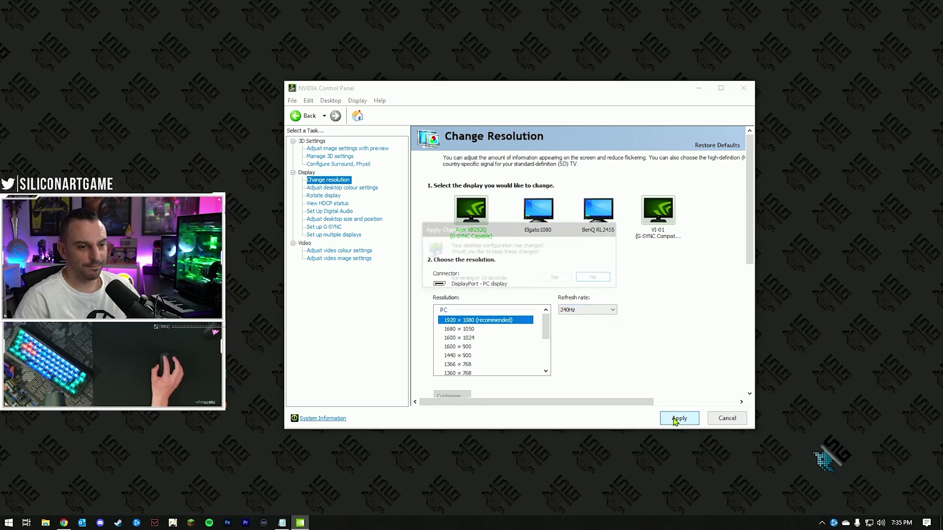
left_click(556, 279)
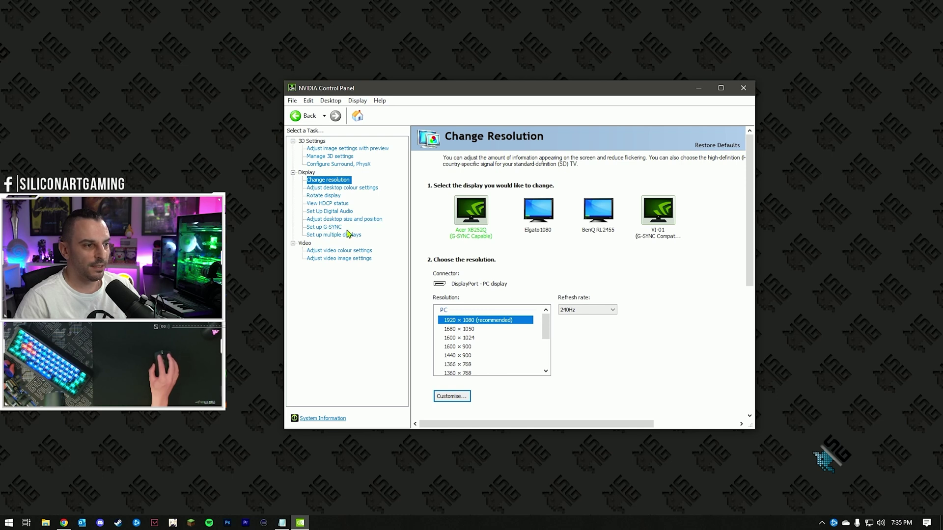
left_click(329, 228)
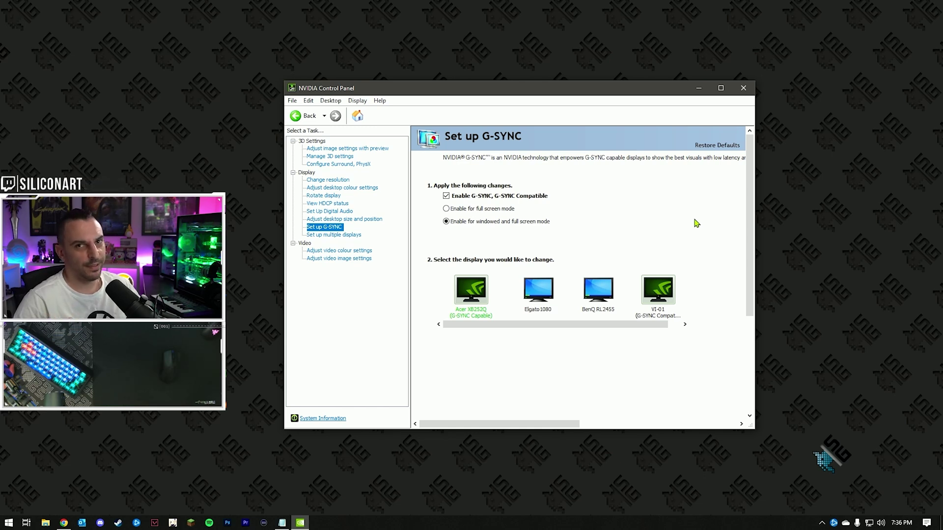
Scroll the Set up G-SYNC page to review the G-SYNC description
scroll(727, 314, "down", 3)
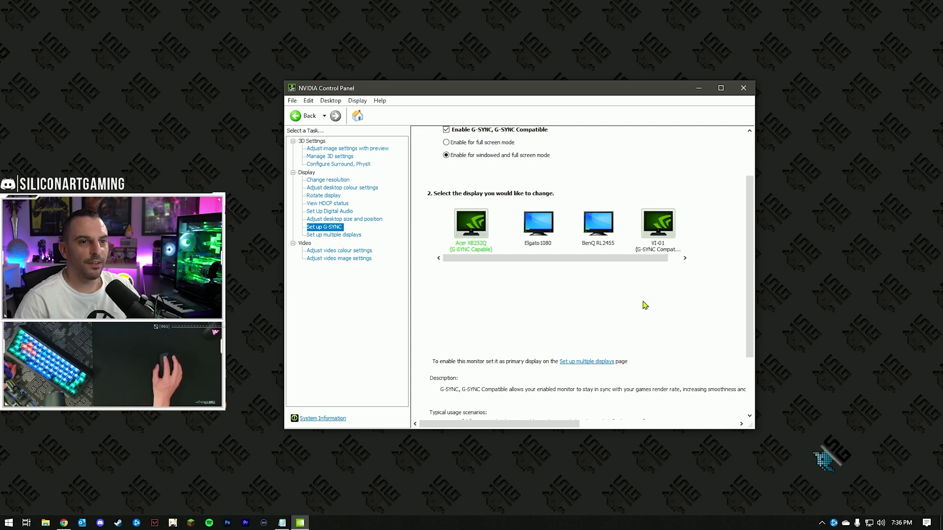
scroll(730, 294, "up", 2)
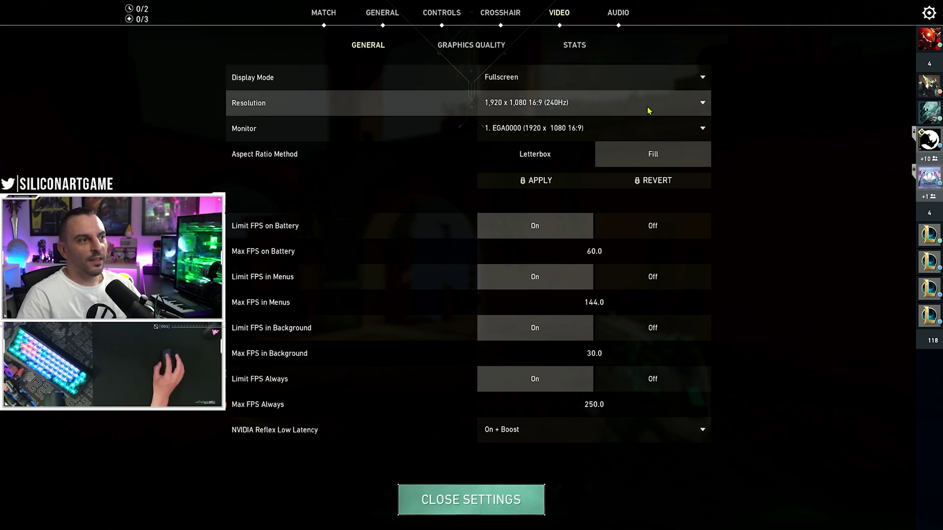
Keep Valorant's Display Mode on Fullscreen and resolution at 1,920 x 1,080 16:9 (240Hz)
left_click(694, 81)
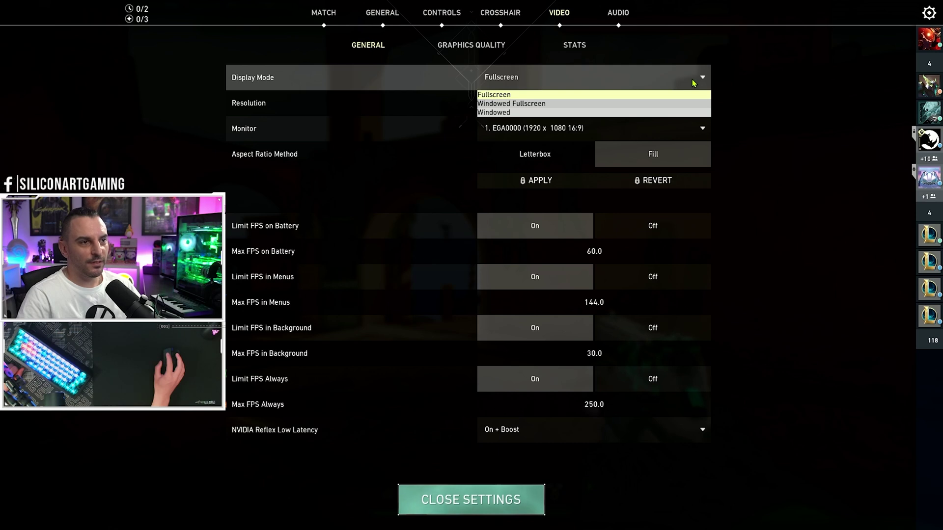
left_click(693, 83)
left_click(618, 104)
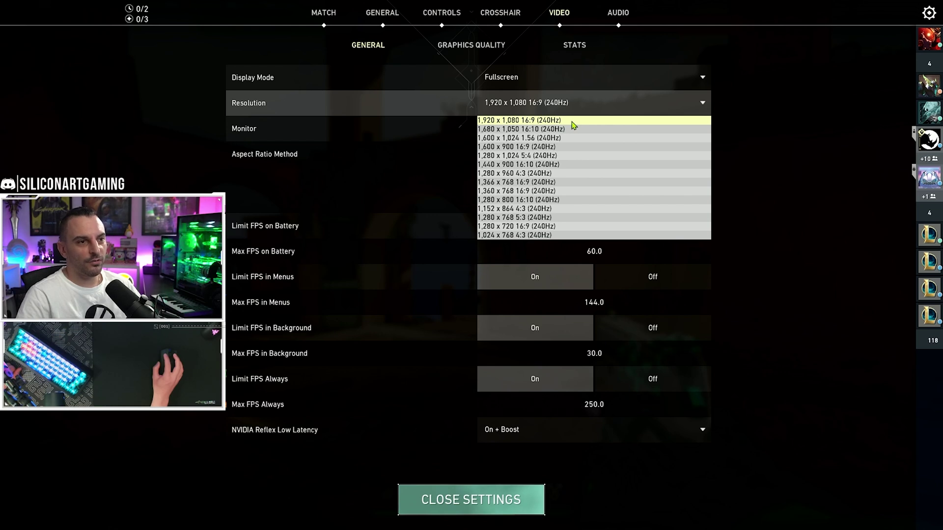
left_click(697, 102)
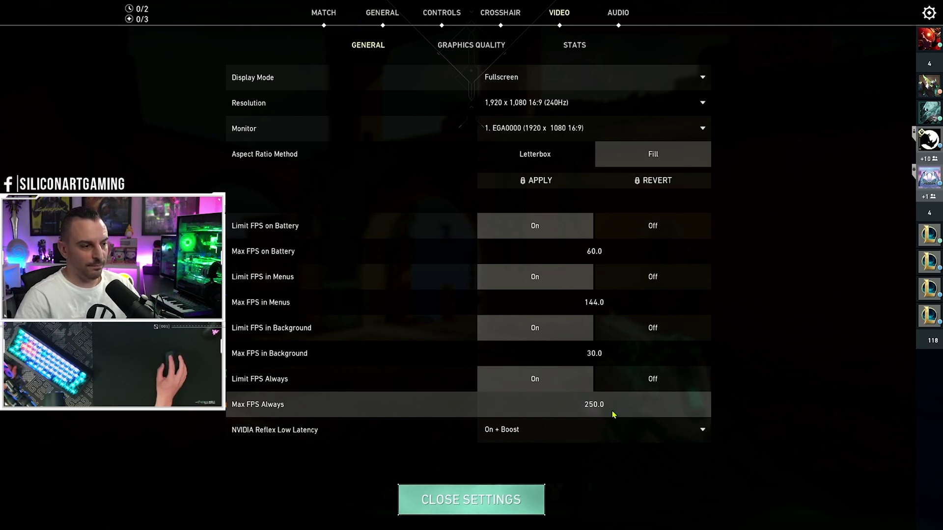
mouse_move(283, 438)
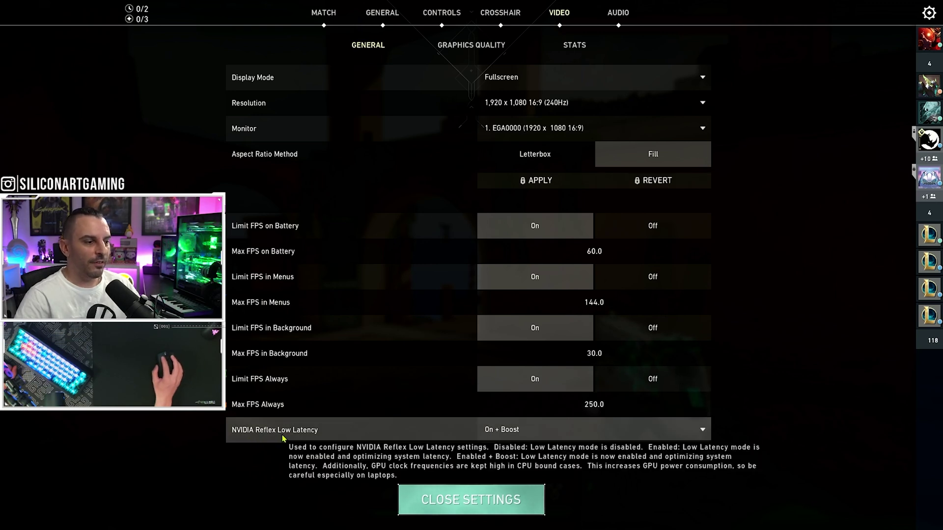
left_click(629, 435)
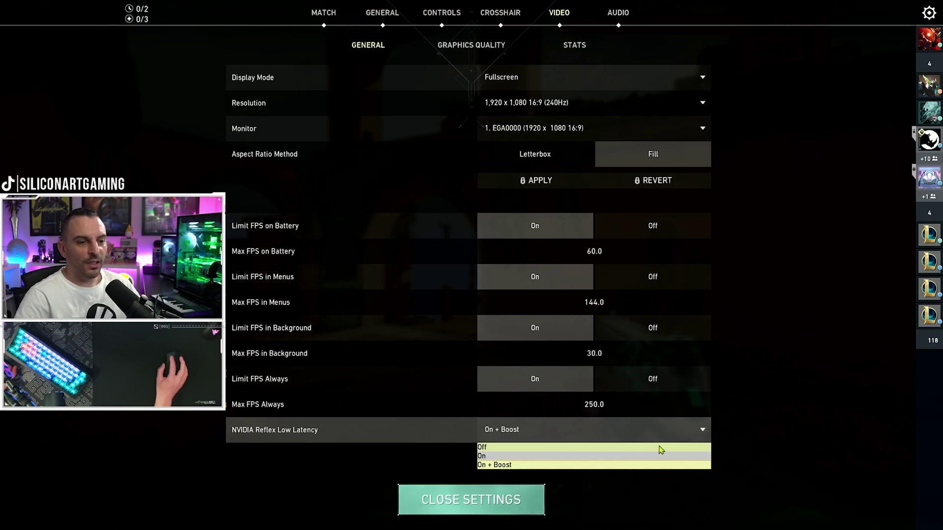
left_click(701, 429)
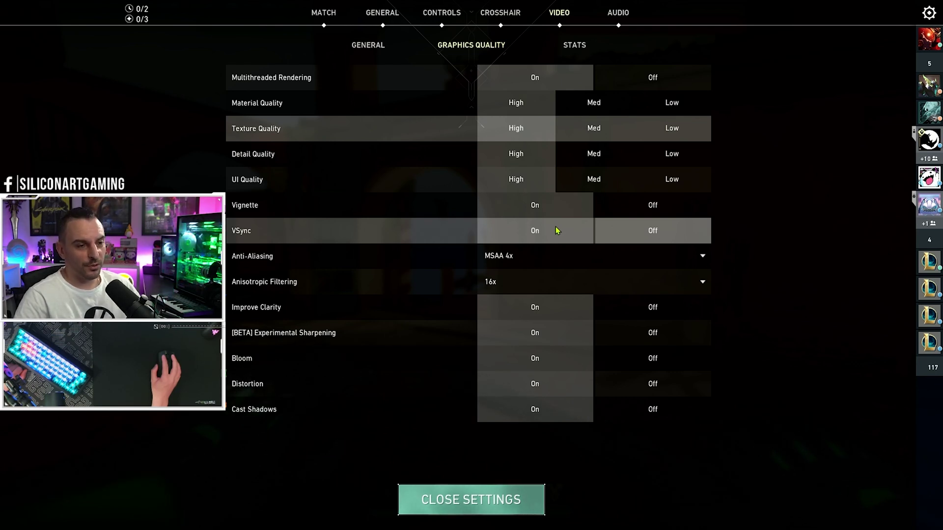
Set VSync to Off and switch to the Stats sub-tab
left_click(614, 237)
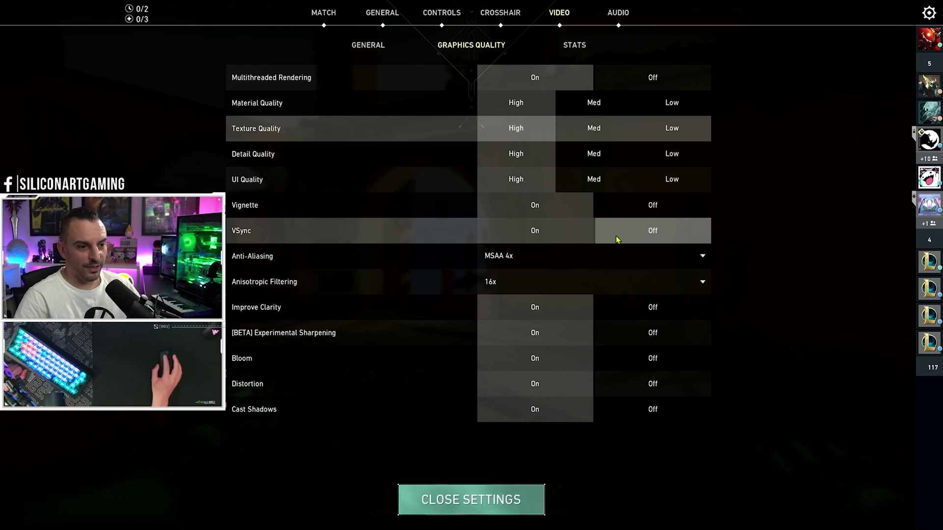
left_click(569, 46)
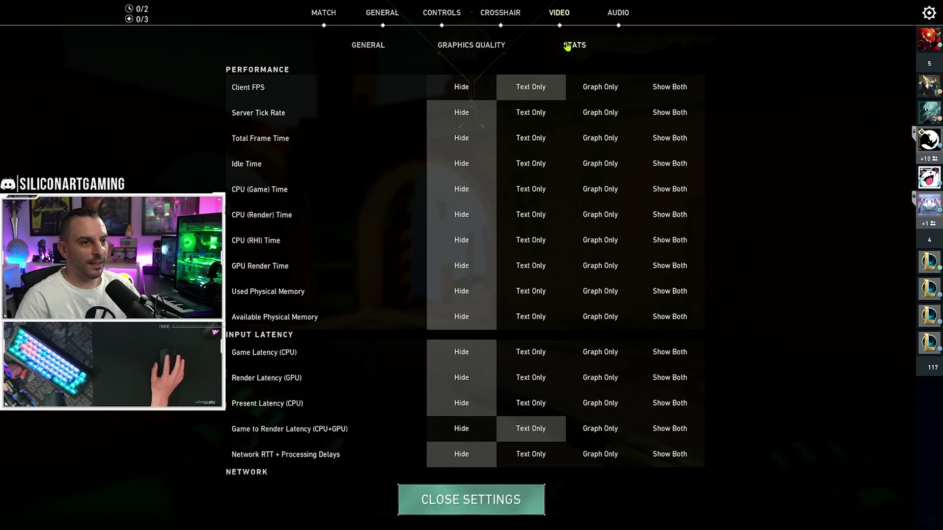
Set Client FPS, Game to Render Latency (CPU+GPU) and Network RTT to Text Only
left_click(524, 91)
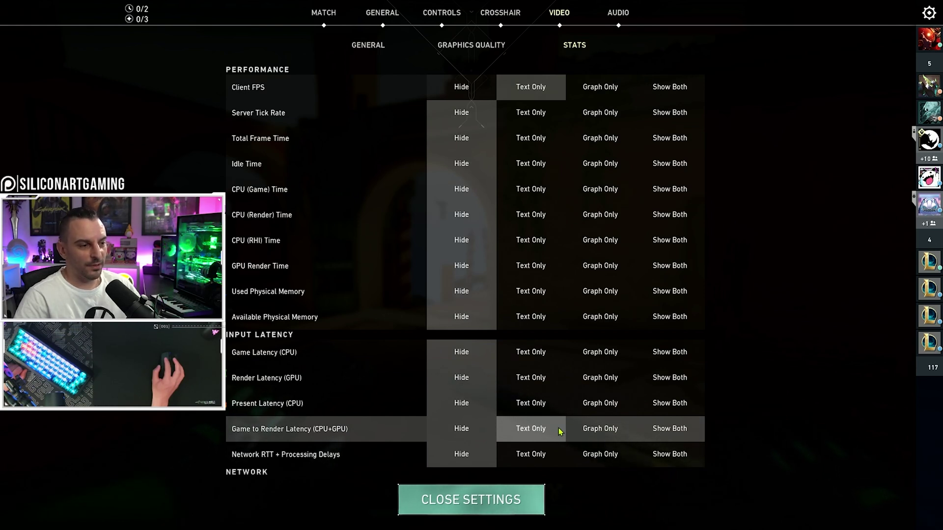
left_click(560, 431)
scroll(555, 422, "down", 3)
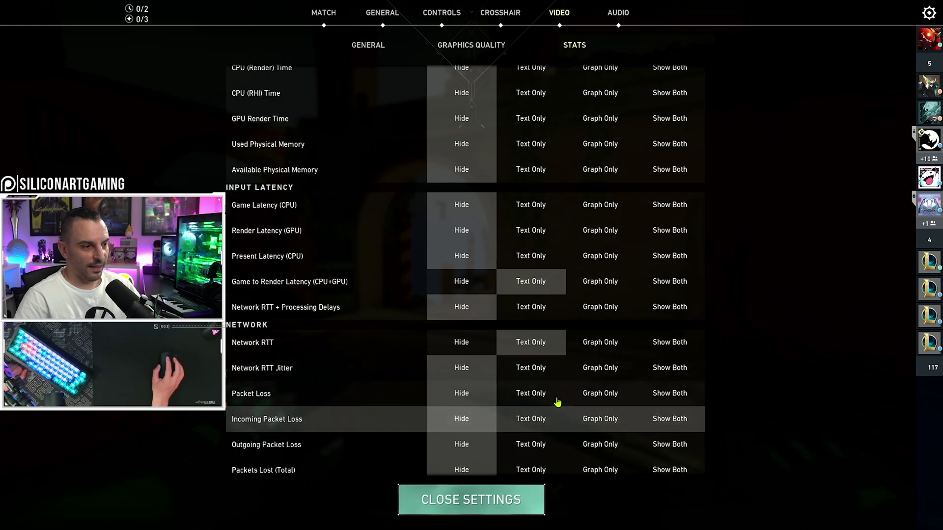
left_click(539, 350)
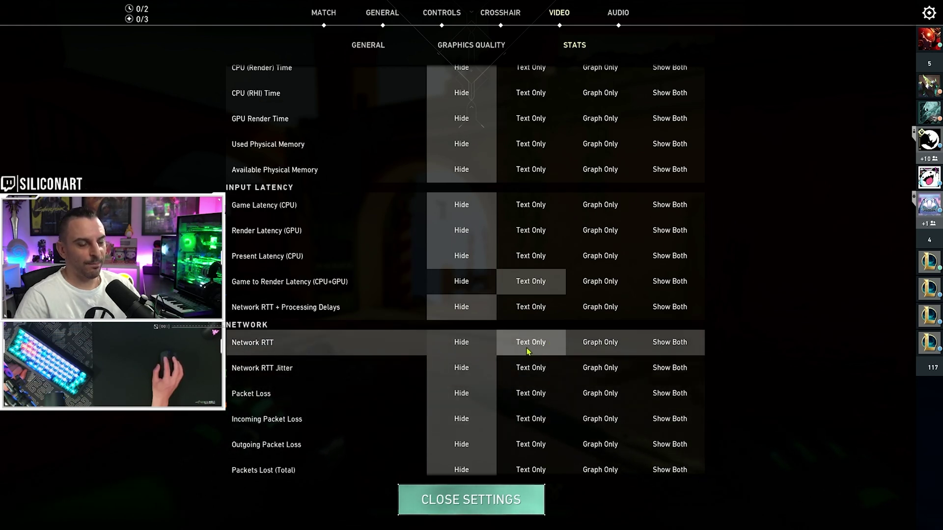